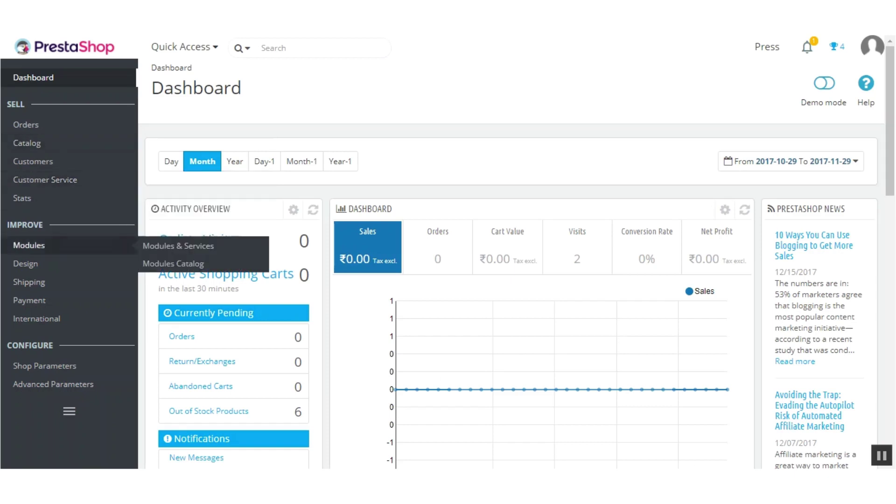
# - Go to Modules & Services to see the catalogue of 142 available modules
pyautogui.click(29, 245)
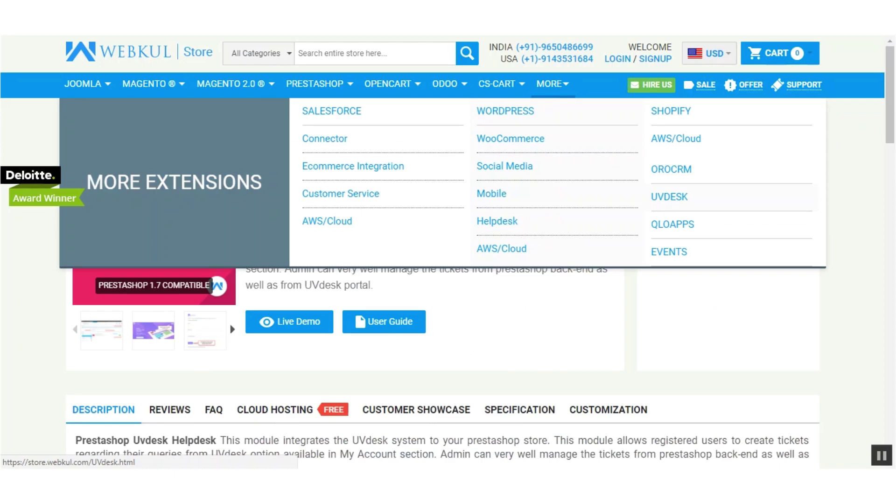
# - From the Webkul Store UVdesk category, reach the PrestaShop free helpdesk module's GitHub repository
pyautogui.click(670, 197)
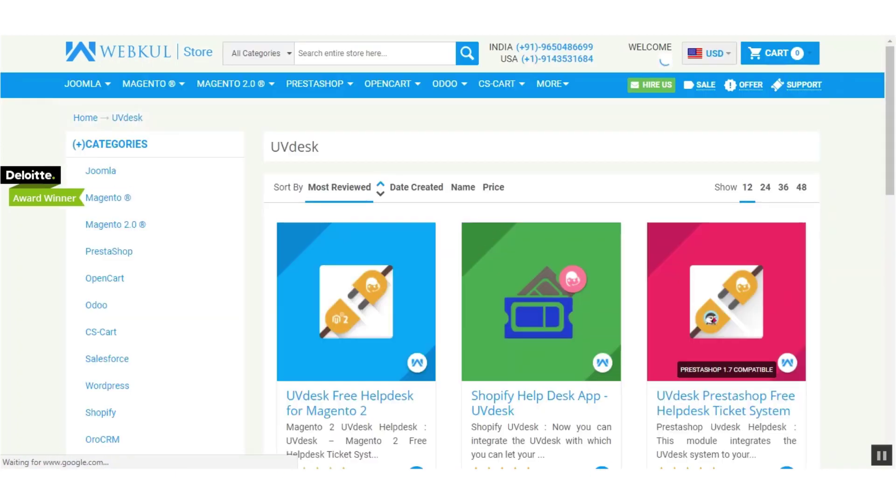
pyautogui.scroll(-5, 448, 281)
pyautogui.scroll(2, 449, 280)
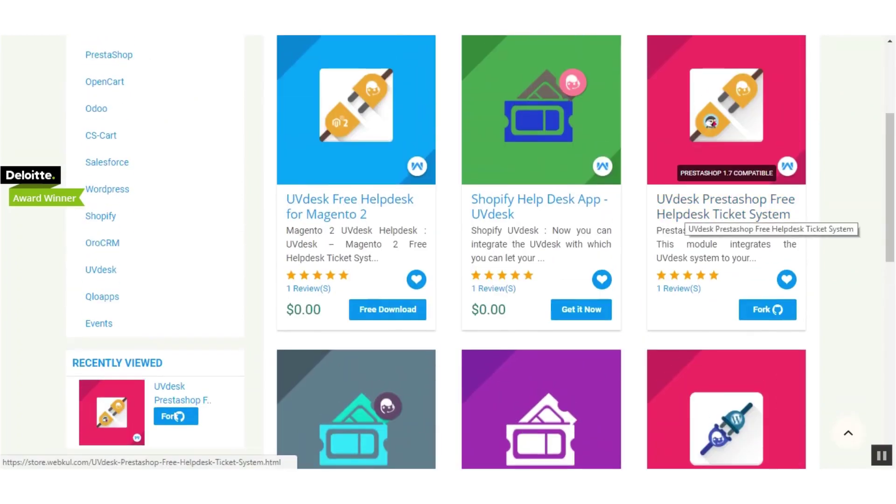
pyautogui.click(694, 211)
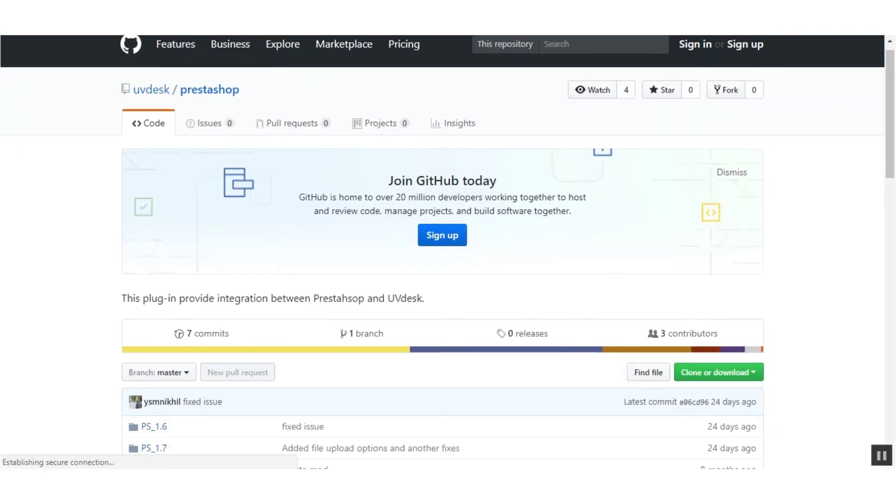
pyautogui.scroll(-4, 448, 252)
# - Download the uvdesk/prestashop repository code as a ZIP archive
pyautogui.click(717, 125)
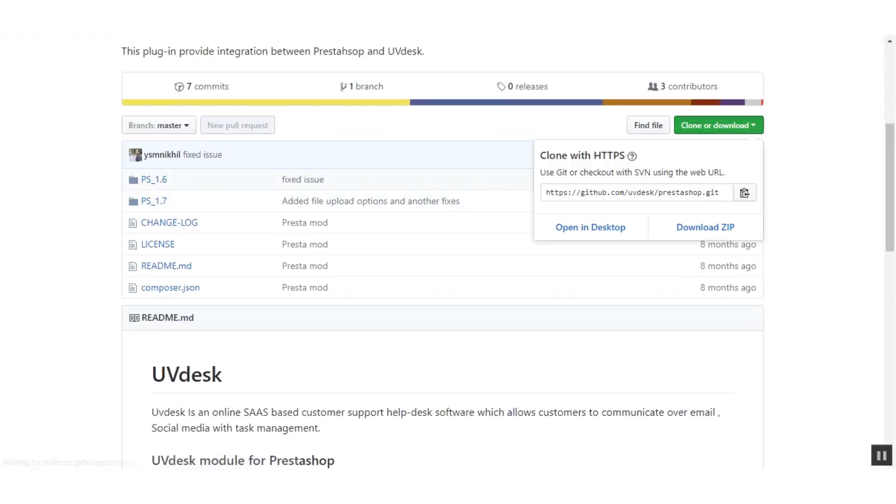
pyautogui.click(705, 227)
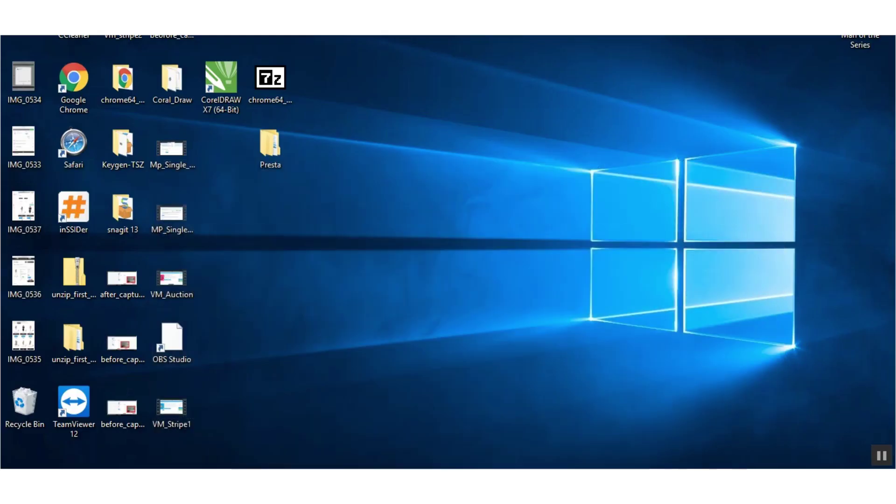
# - Extract prestashop-master.zip in the Presta folder and browse into prestashop-master showing PS_1.6 and PS_1.7
pyautogui.press('Return')
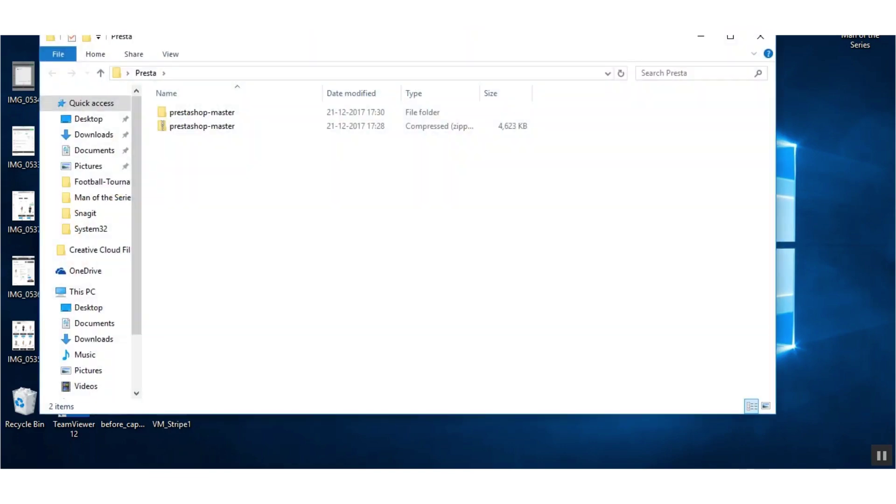
pyautogui.click(201, 126)
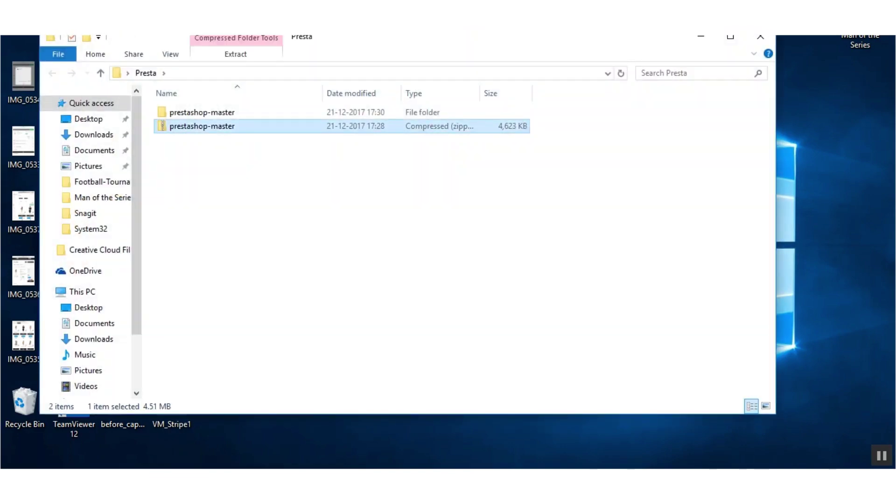
pyautogui.doubleClick(202, 112)
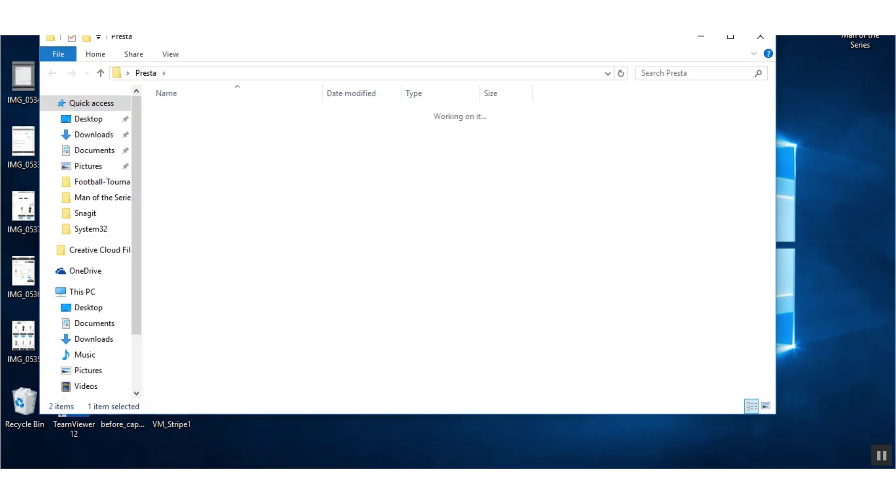
pyautogui.doubleClick(201, 112)
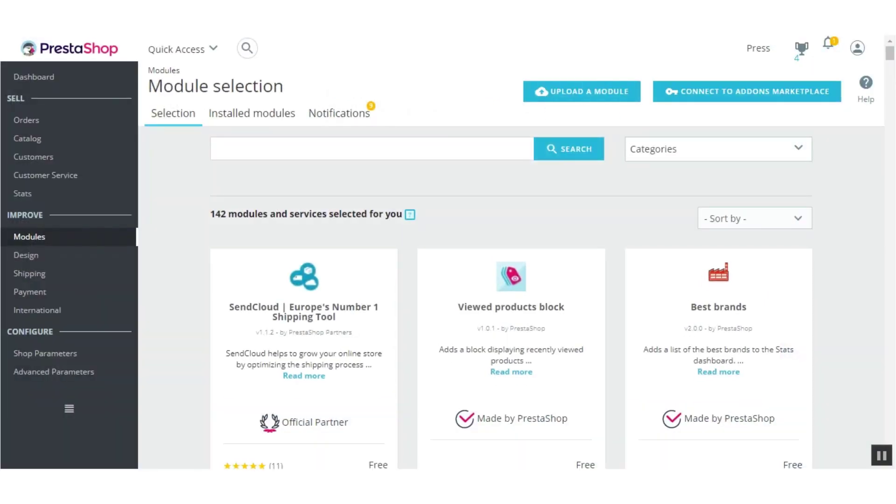
# - Upload and install the wkuvdeskticketsystem zip from the PS_1.7 folder as a new module
pyautogui.click(581, 92)
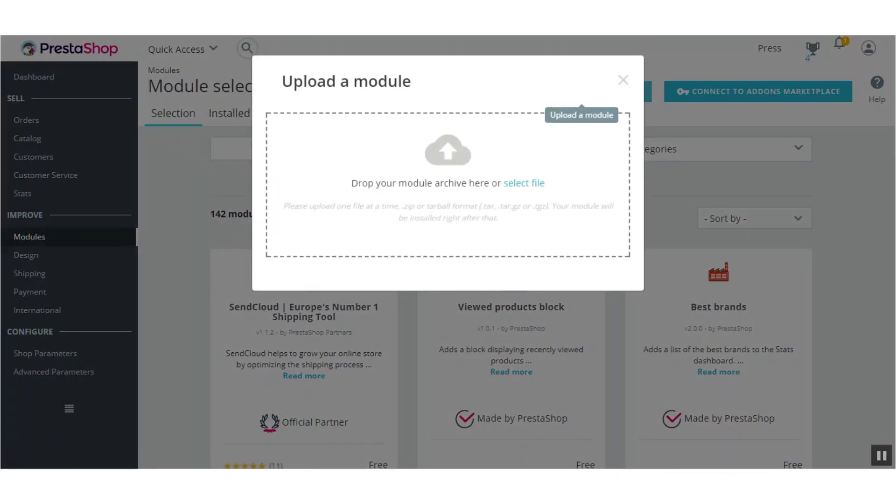
pyautogui.click(523, 183)
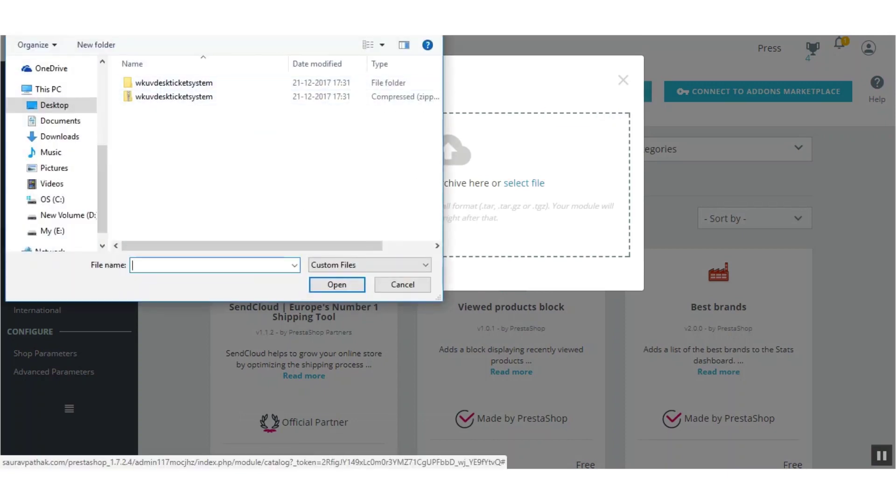
pyautogui.doubleClick(174, 83)
pyautogui.click(146, 96)
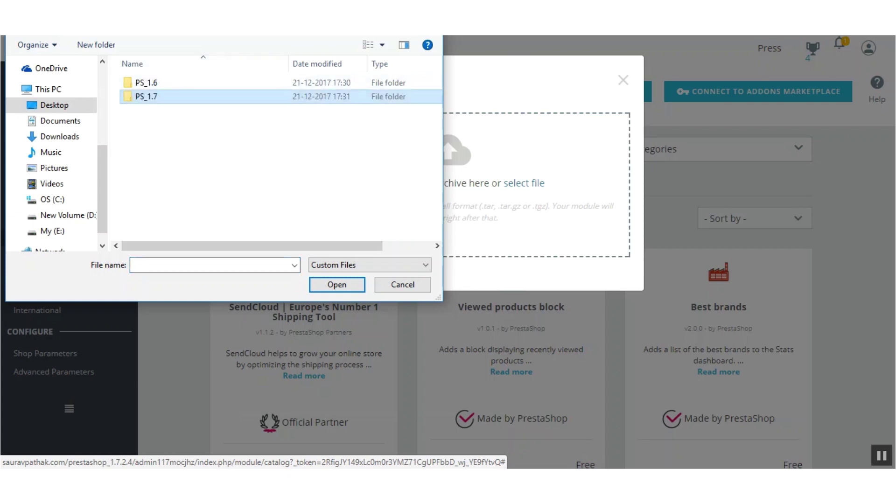
pyautogui.doubleClick(146, 95)
pyautogui.click(168, 97)
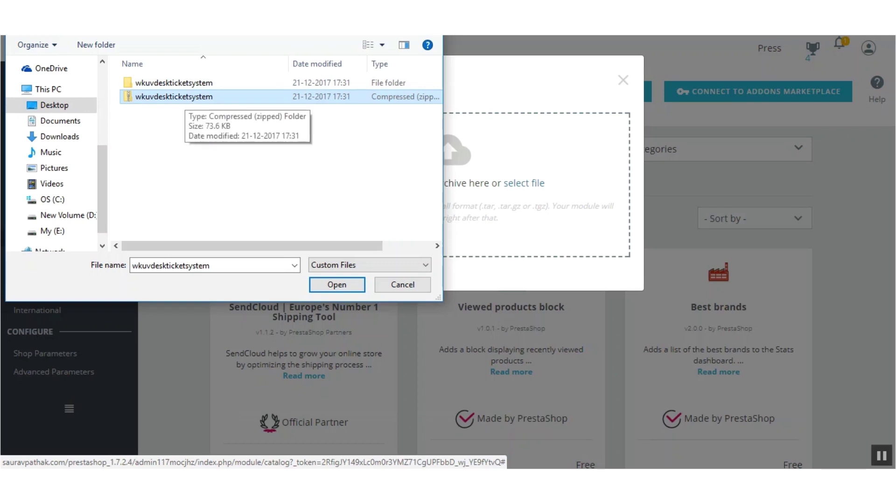
pyautogui.click(337, 284)
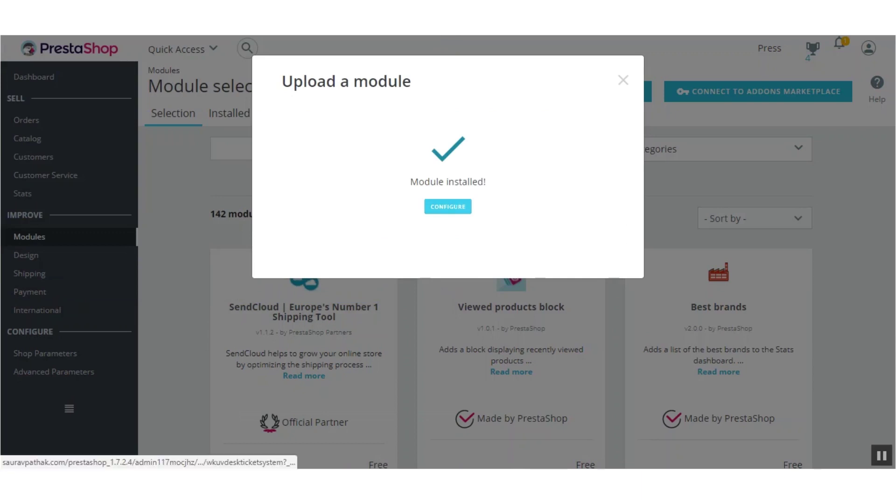
# - Go to the installed Uvdesk Ticket System module's configuration page
pyautogui.click(447, 207)
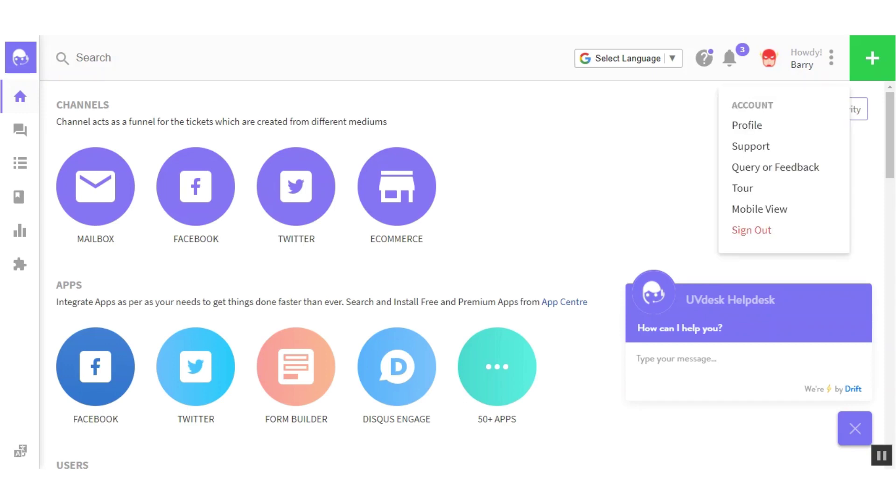
# - Create a new UVdesk API access token named Prestashop and copy its value
pyautogui.click(747, 125)
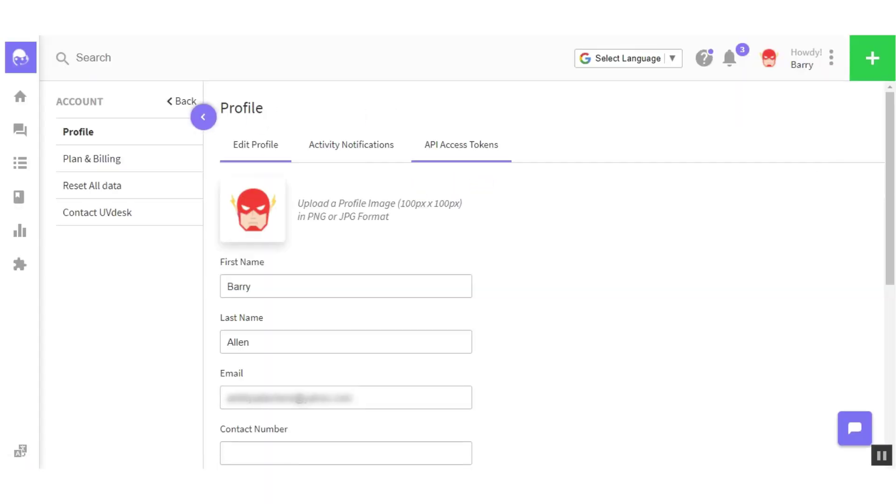
pyautogui.click(468, 144)
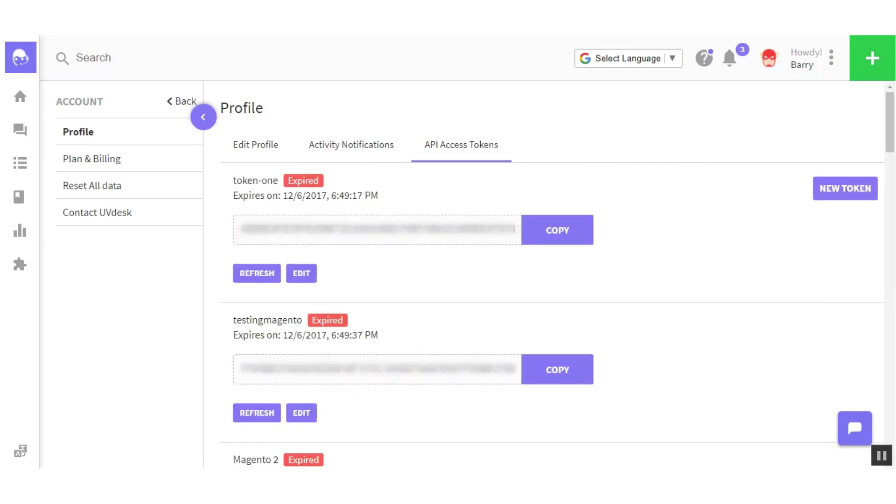
pyautogui.click(845, 188)
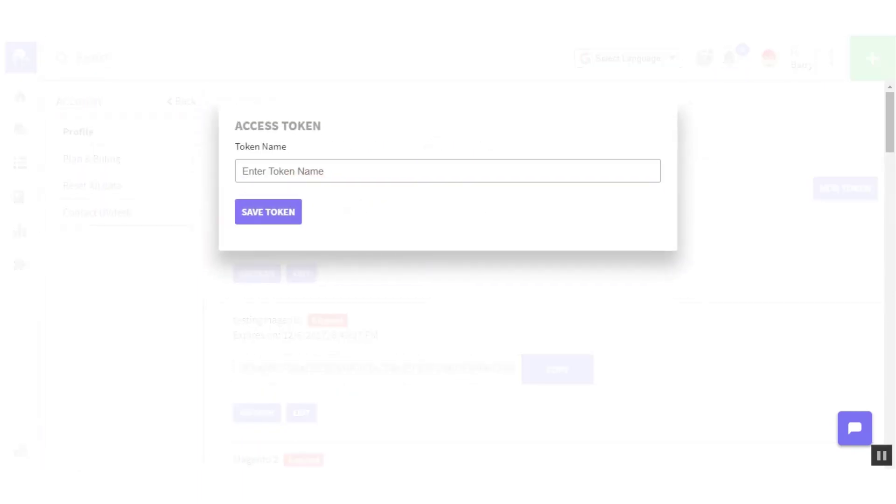
pyautogui.write('P')
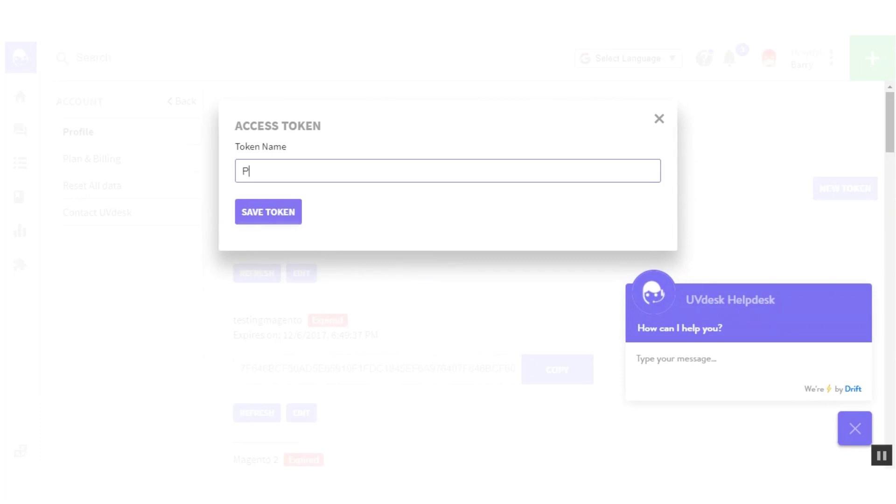
pyautogui.write('restash')
pyautogui.write('op')
pyautogui.press('Return')
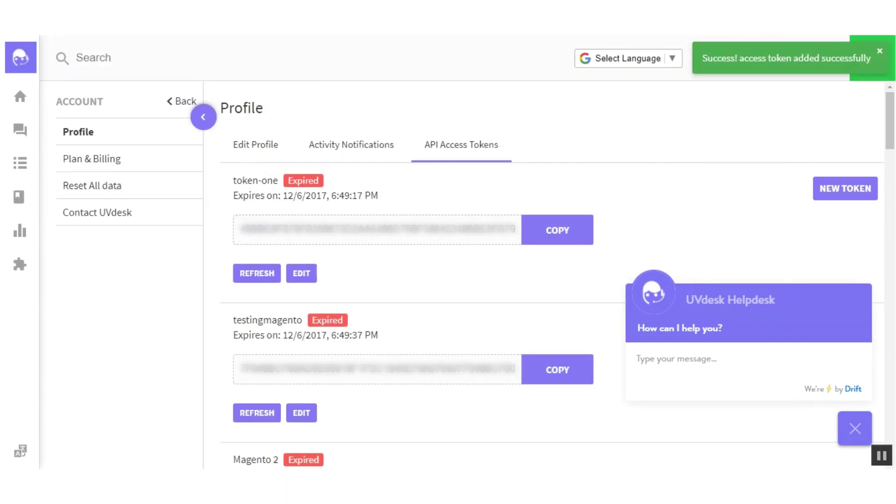
pyautogui.scroll(-2, 553, 280)
pyautogui.scroll(-5, 554, 280)
pyautogui.scroll(-3, 553, 280)
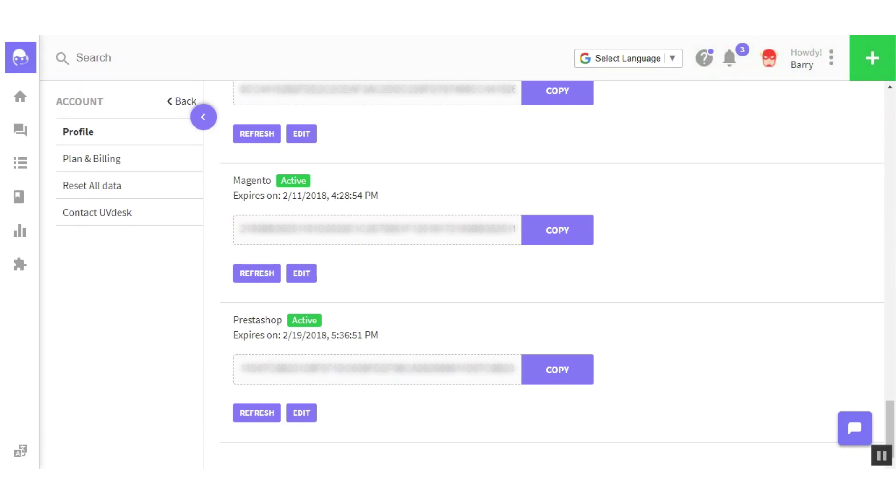
pyautogui.click(558, 370)
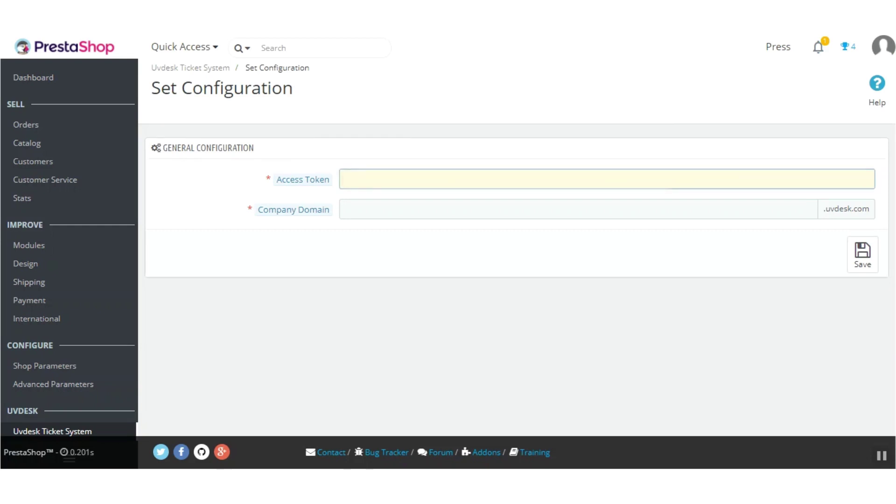
# - Fill the module's Access Token and Company Domain and save the connection settings
pyautogui.hotkey('ctrl', 'v')
pyautogui.press('Tab')
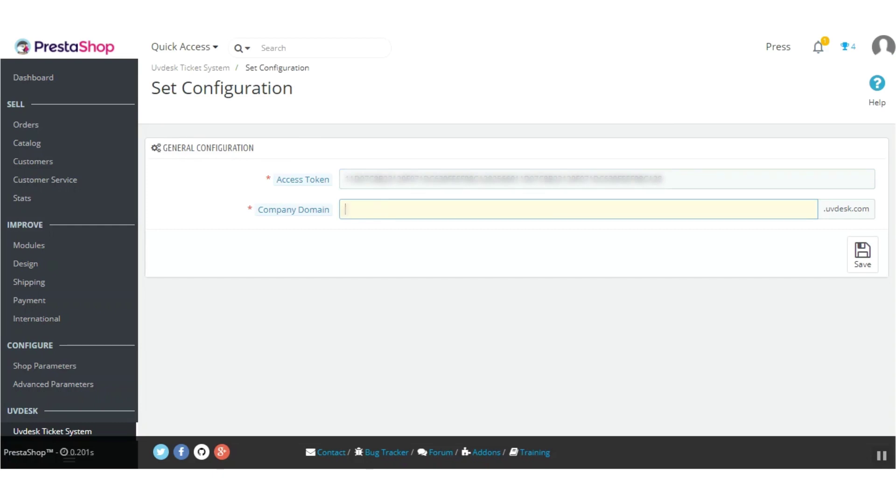
pyautogui.write('cra')
pyautogui.write('eative')
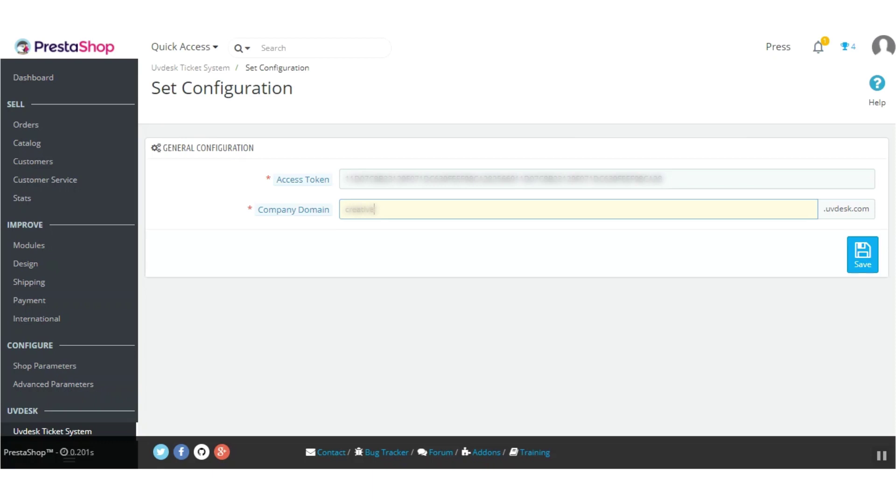
pyautogui.click(863, 254)
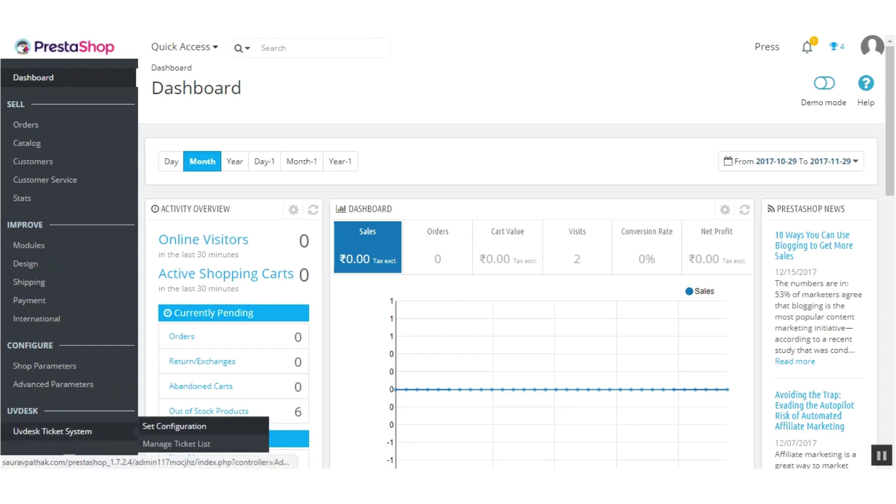
# - Show the Uvdesk ticket list with open, pending, answered, resolved, closed and spam counts
pyautogui.click(177, 443)
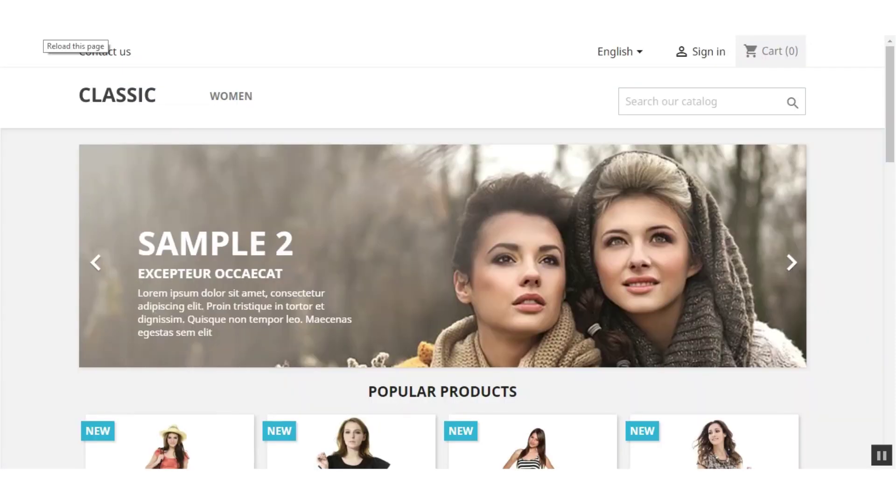
# - Reload the storefront and follow the new Create Ticket header link to the customer login page
pyautogui.click(49, 28)
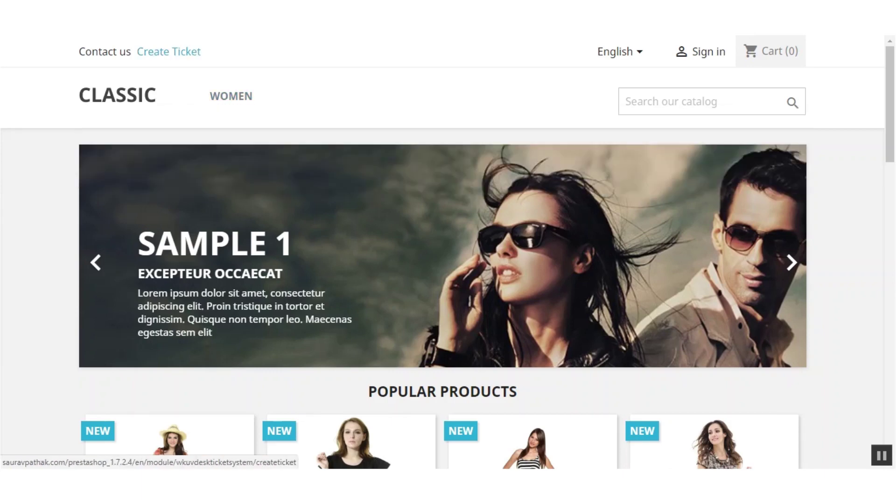
pyautogui.click(168, 52)
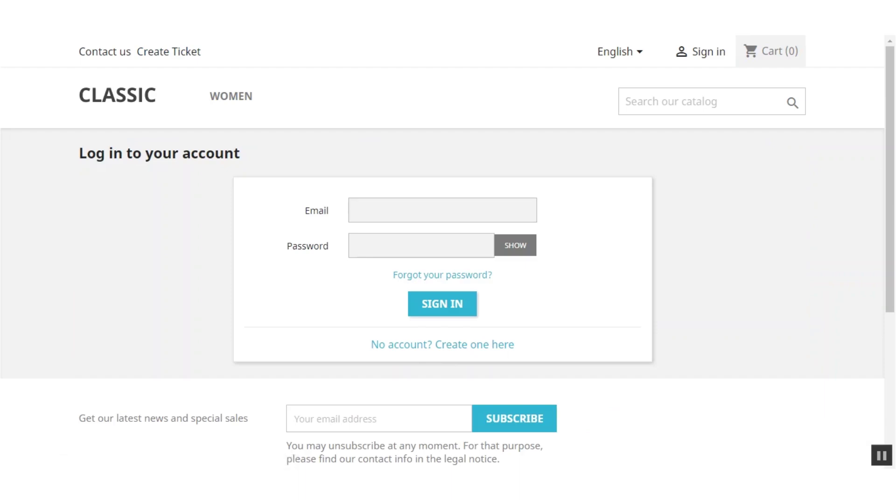